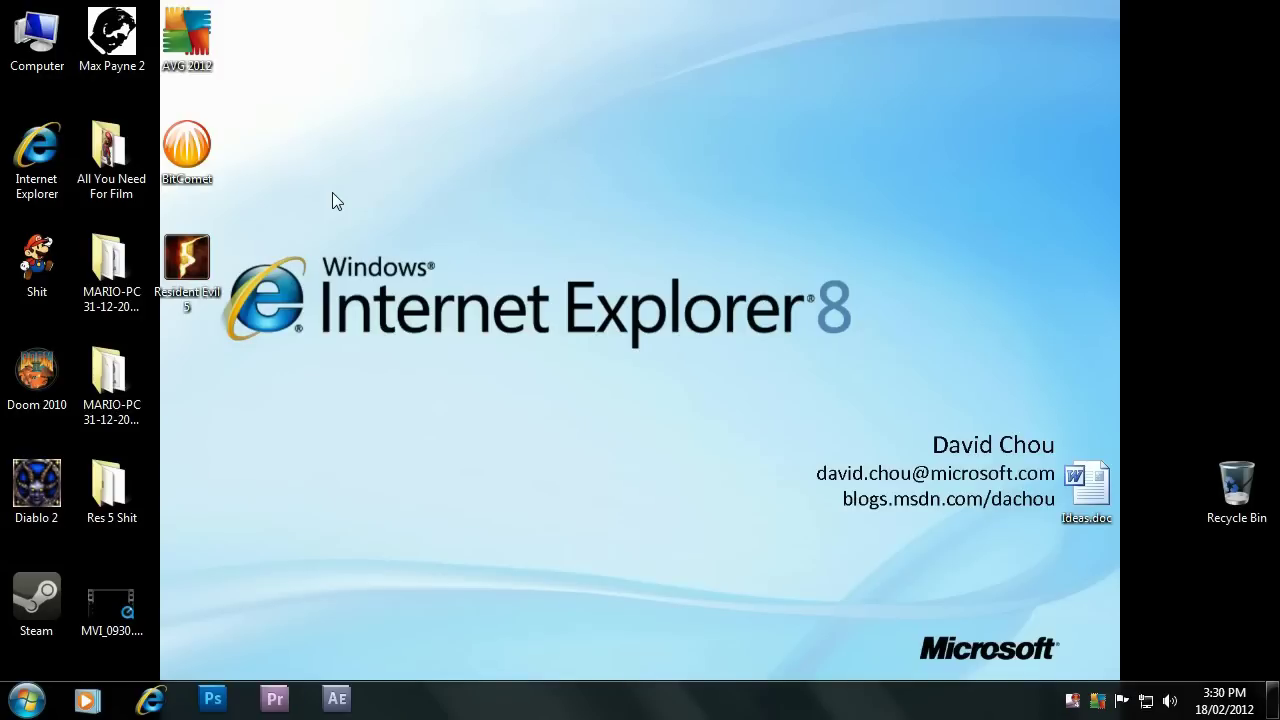
Open the list of installed programs under Programs and Features in Control Panel.
left_click(27, 698)
left_click(294, 475)
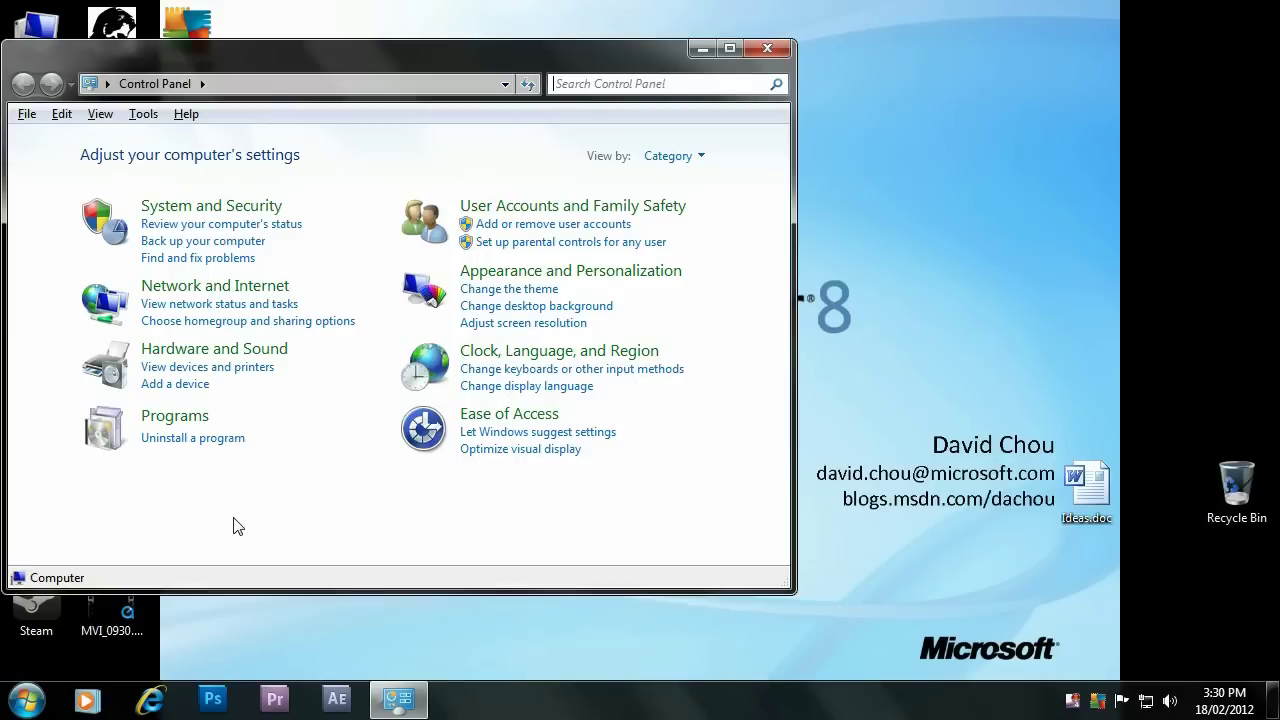
left_click_drag(394, 65, 636, 73)
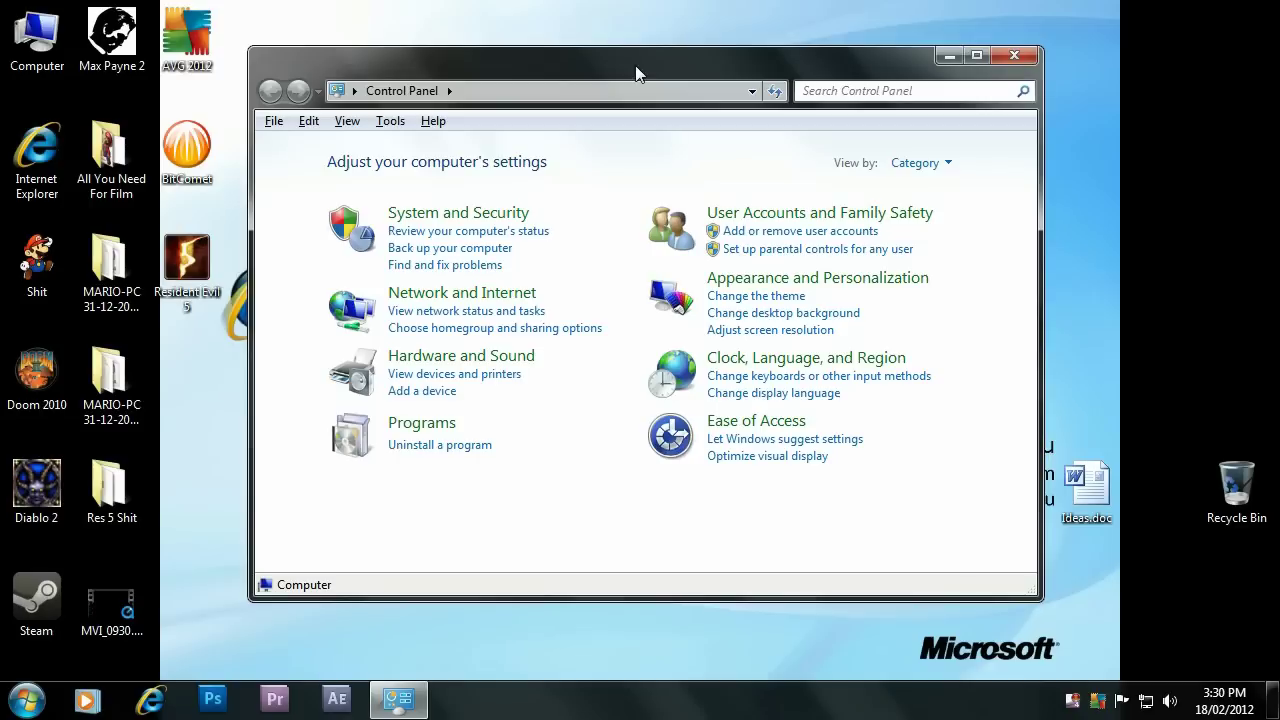
left_click(442, 450)
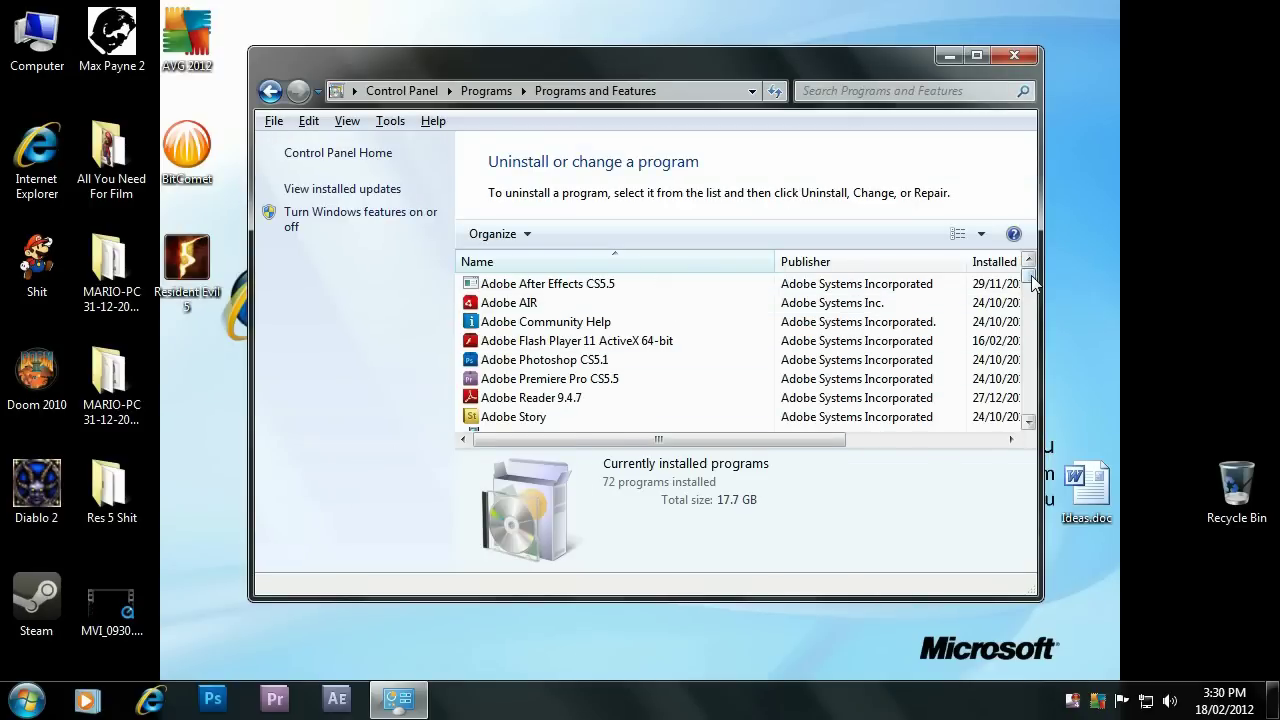
left_click_drag(1028, 284, 1031, 251)
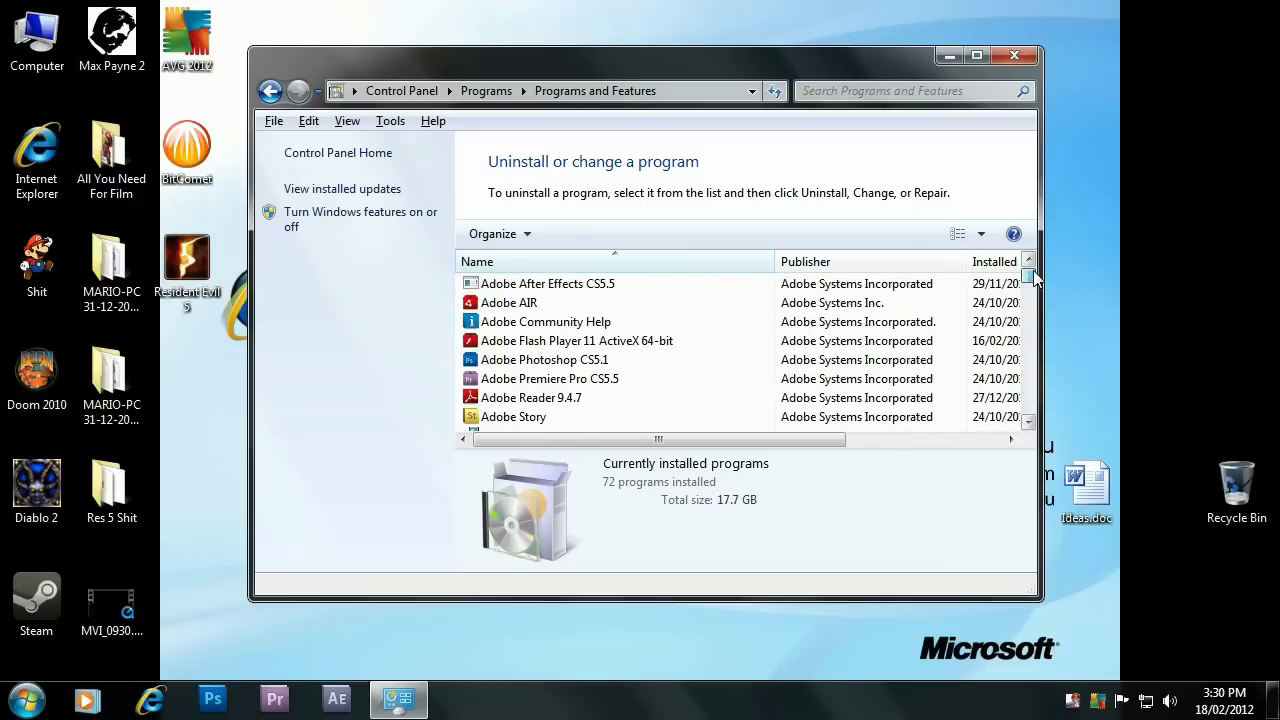
Try to turn off Internet Explorer 8 in Windows Features, declining the confirmation and cancelling the dialog.
left_click(360, 219)
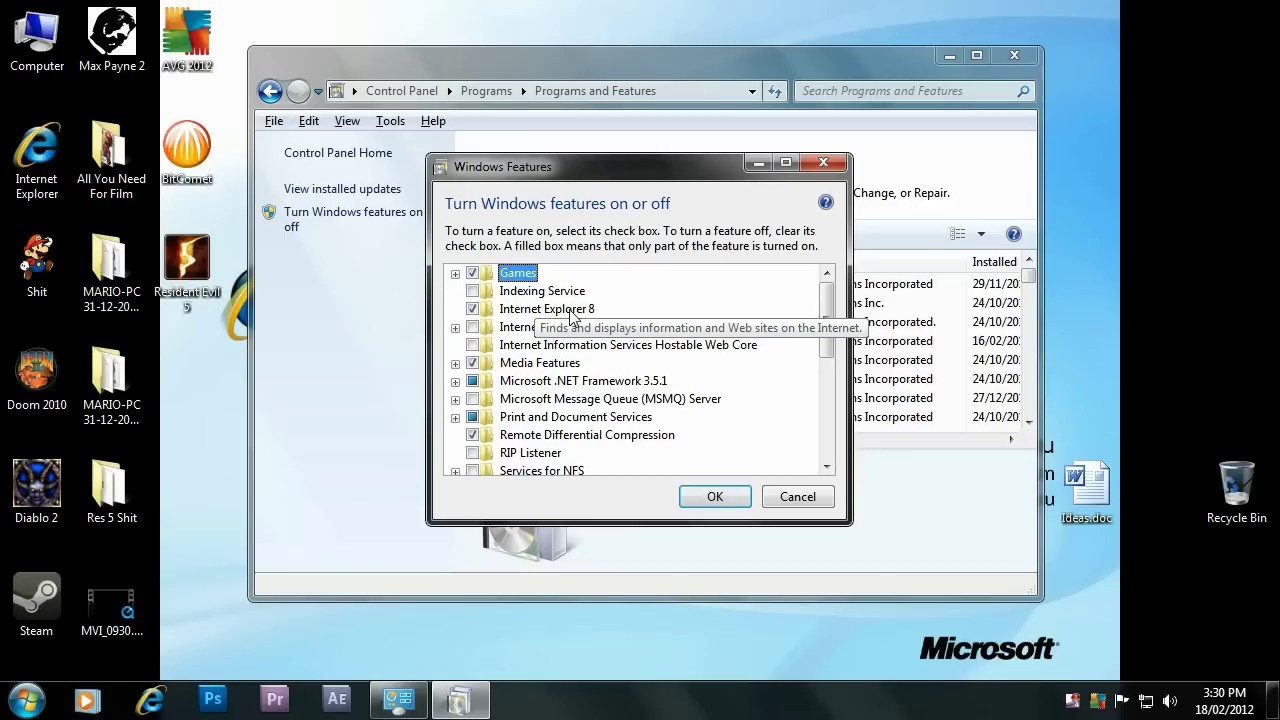
left_click(571, 310)
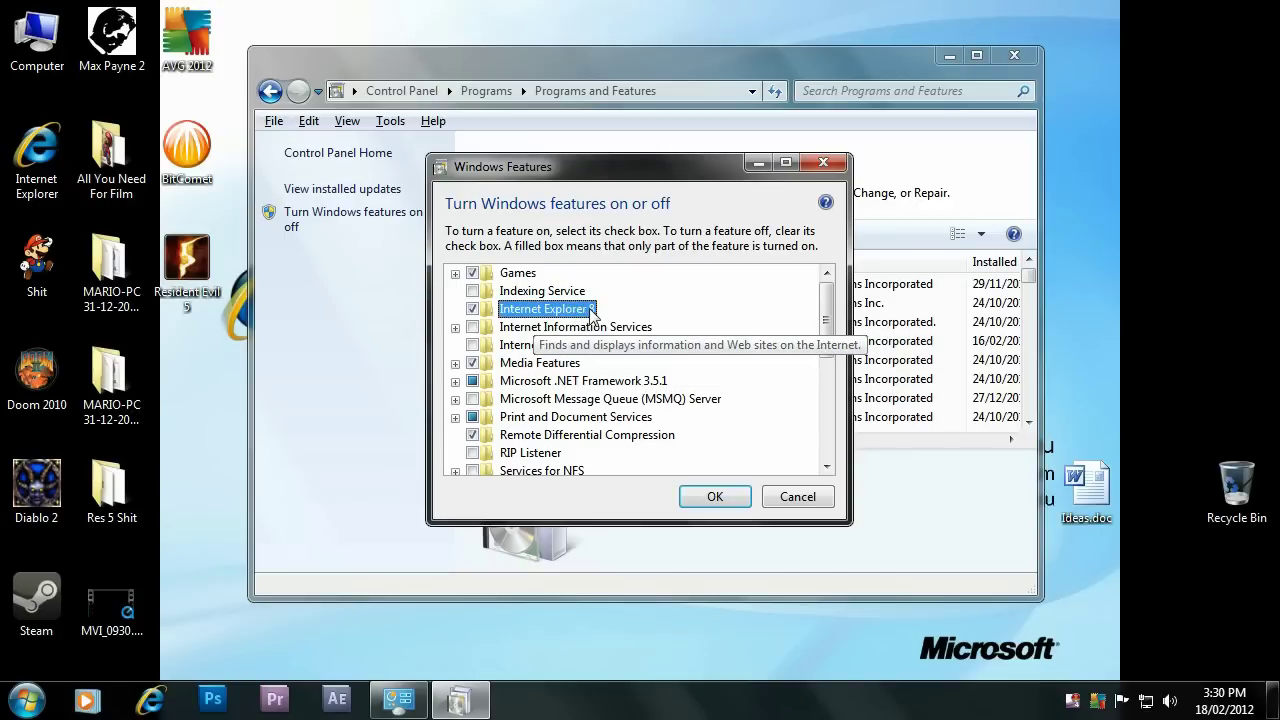
left_click(473, 309)
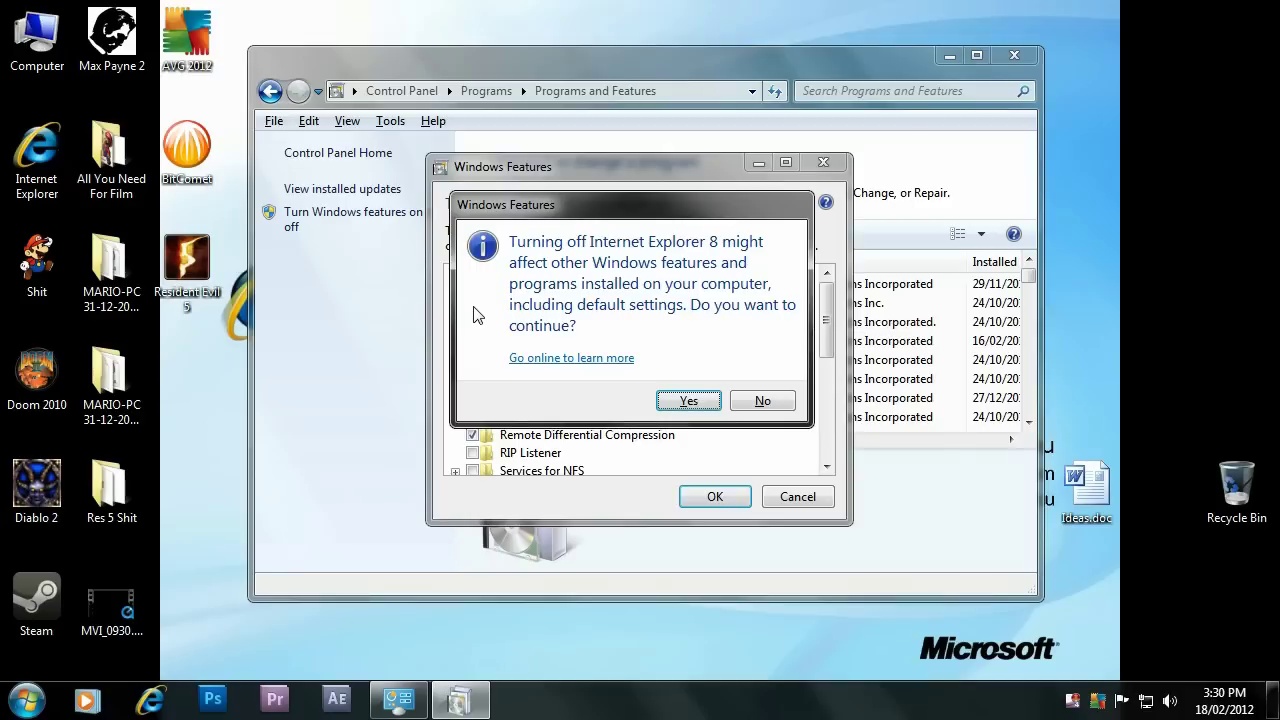
left_click(747, 402)
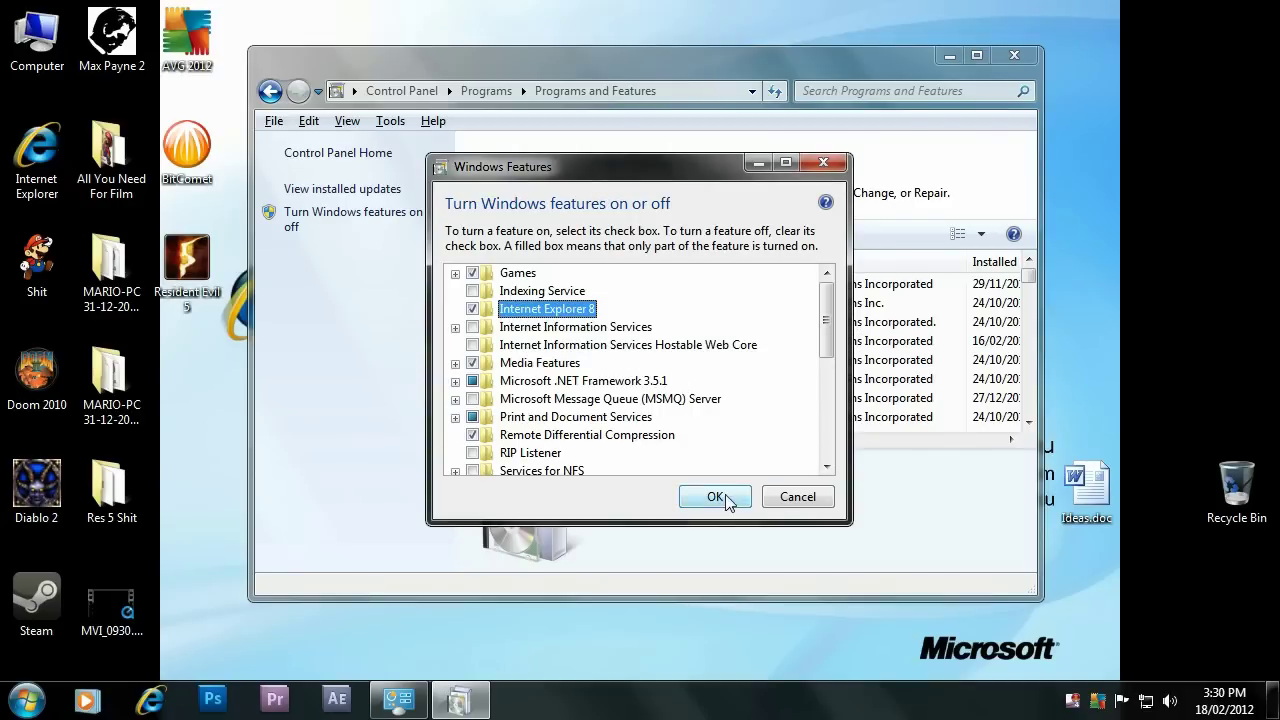
left_click(797, 501)
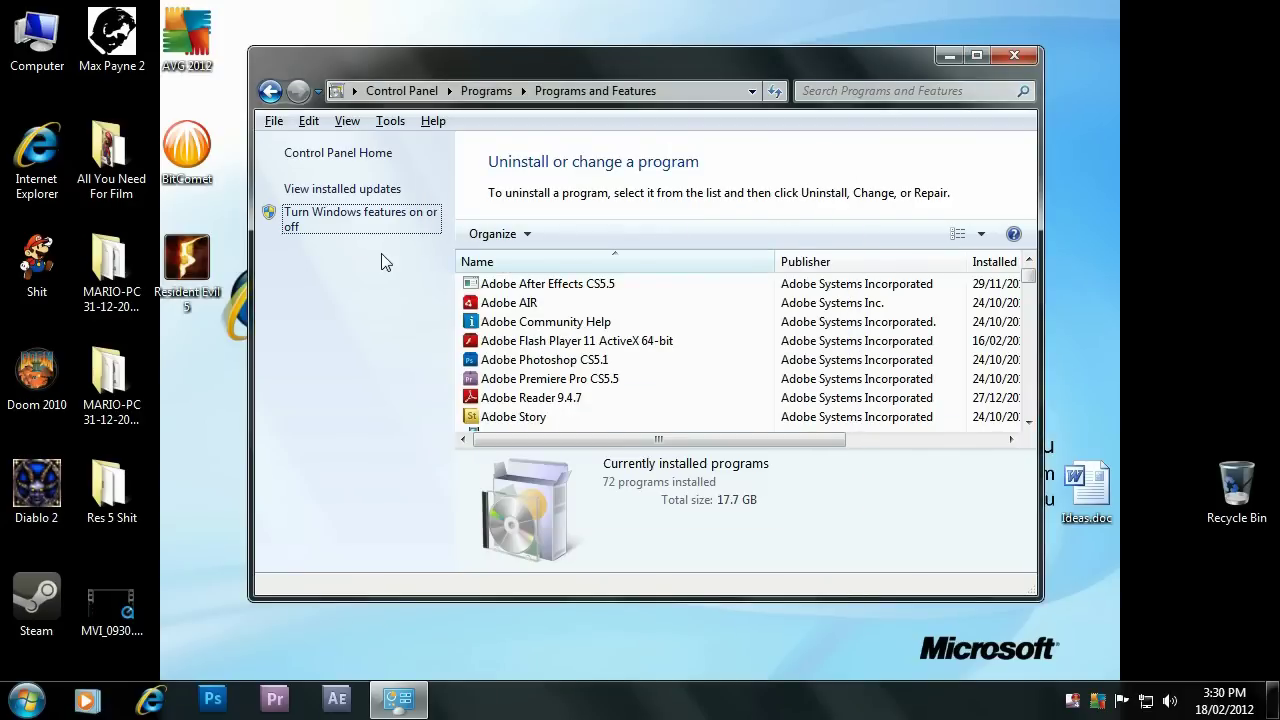
View the installed updates in a taller window, check the uninstall option for the first .NET Framework 4 Client Profile security update, and close the window.
left_click(369, 196)
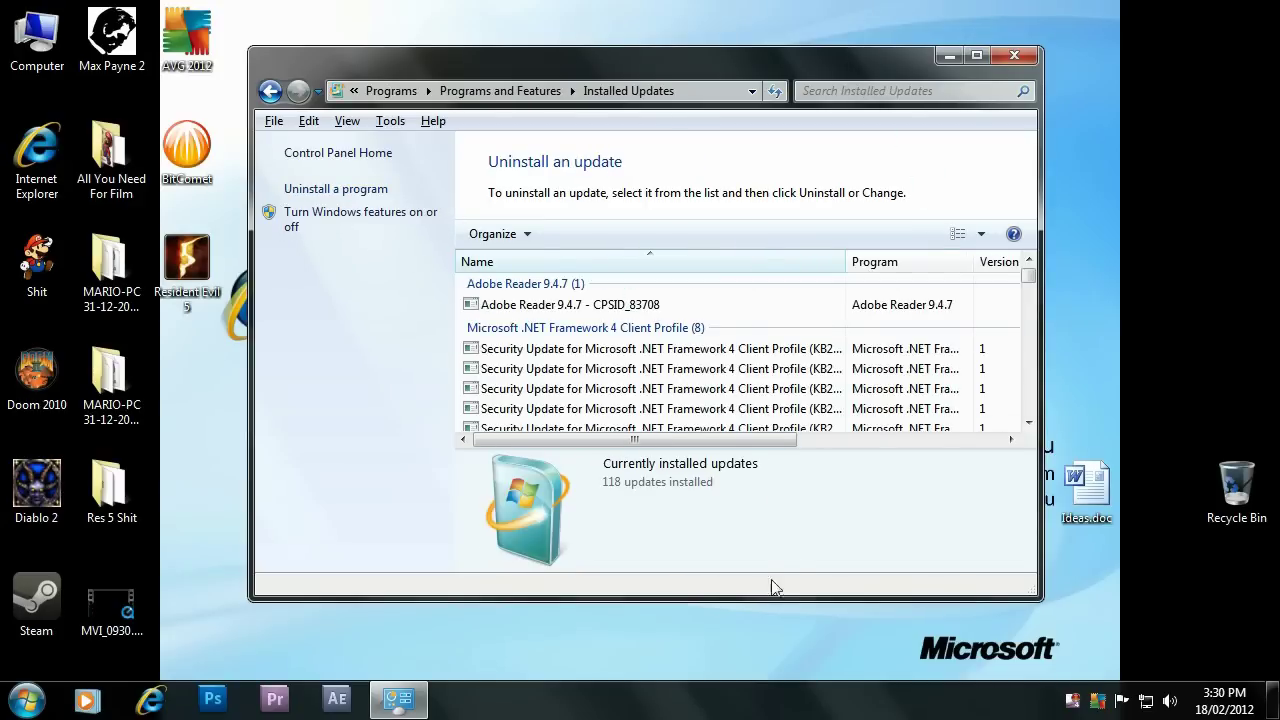
left_click_drag(775, 596, 760, 676)
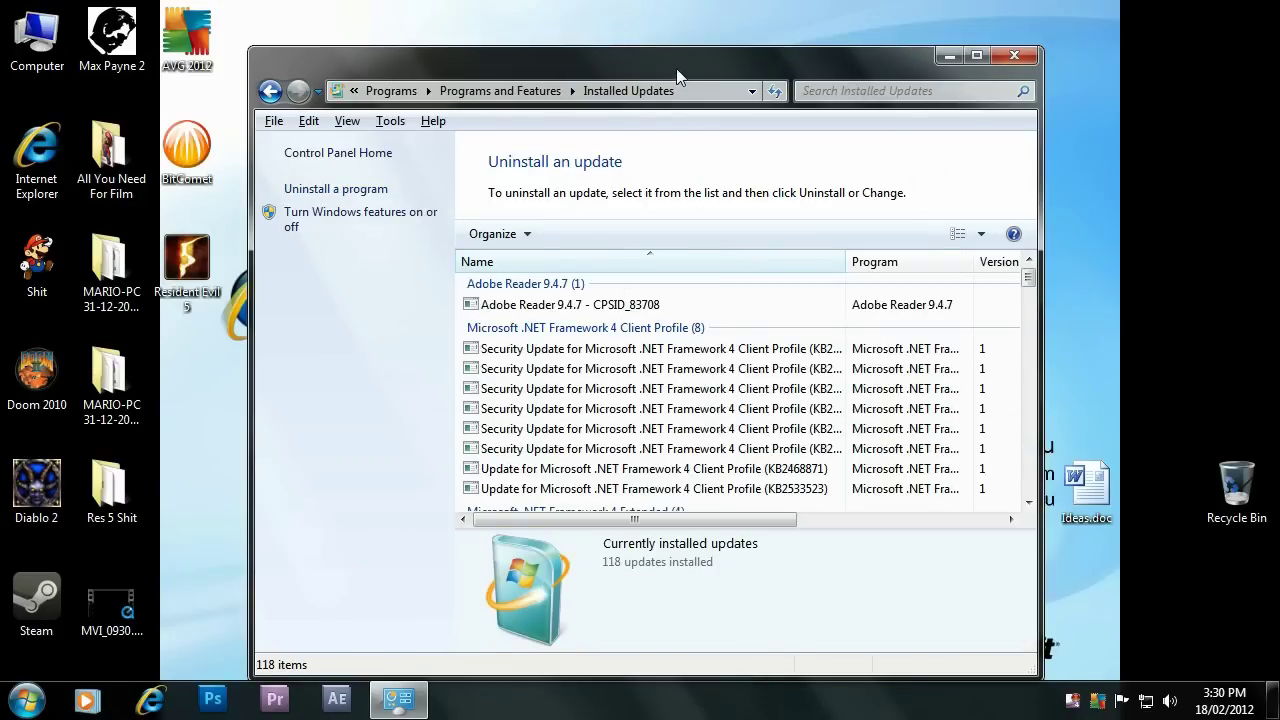
left_click_drag(676, 68, 655, 19)
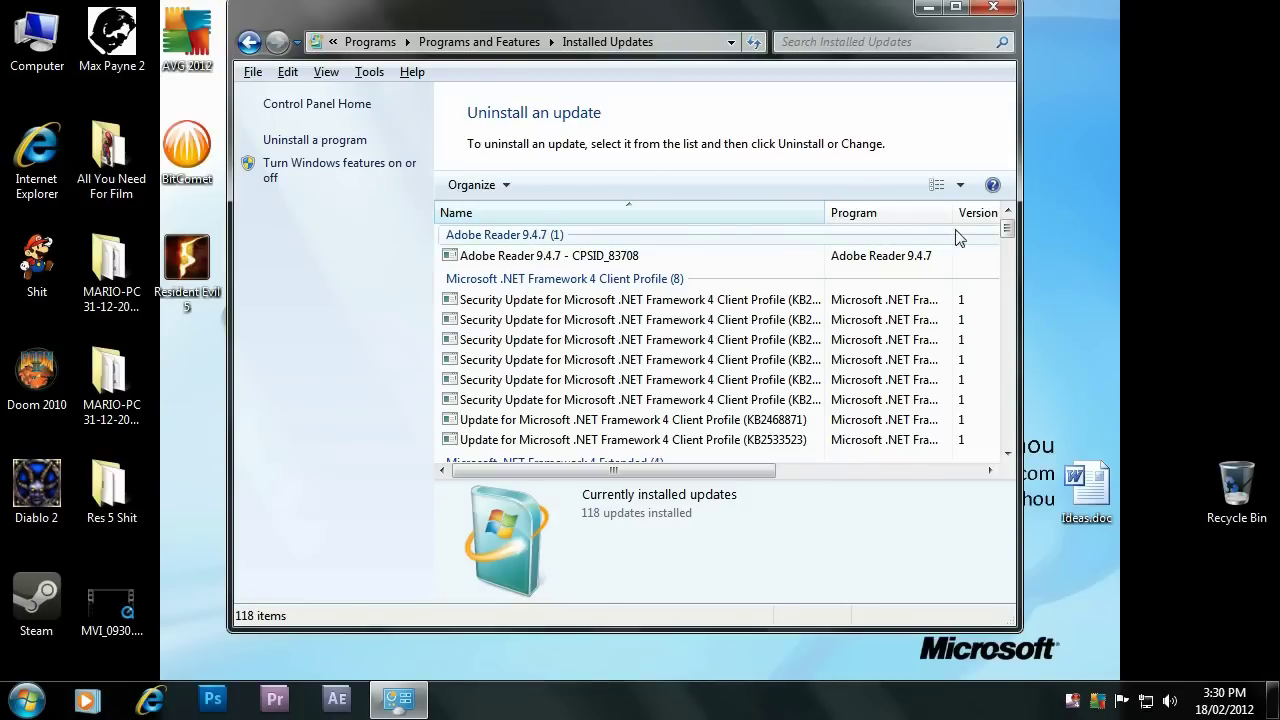
mouse_move(1006, 231)
left_mouse_down()
mouse_move(1000, 437)
mouse_move(1002, 229)
left_mouse_up()
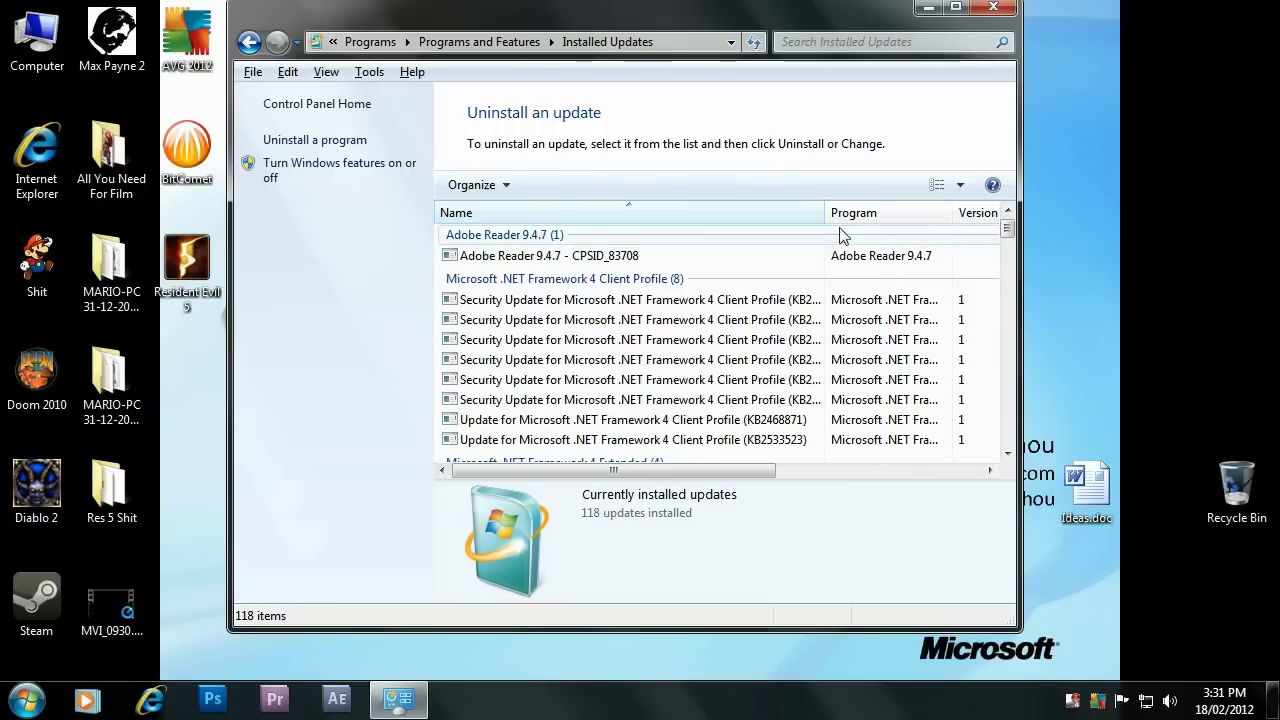
right_click(500, 302)
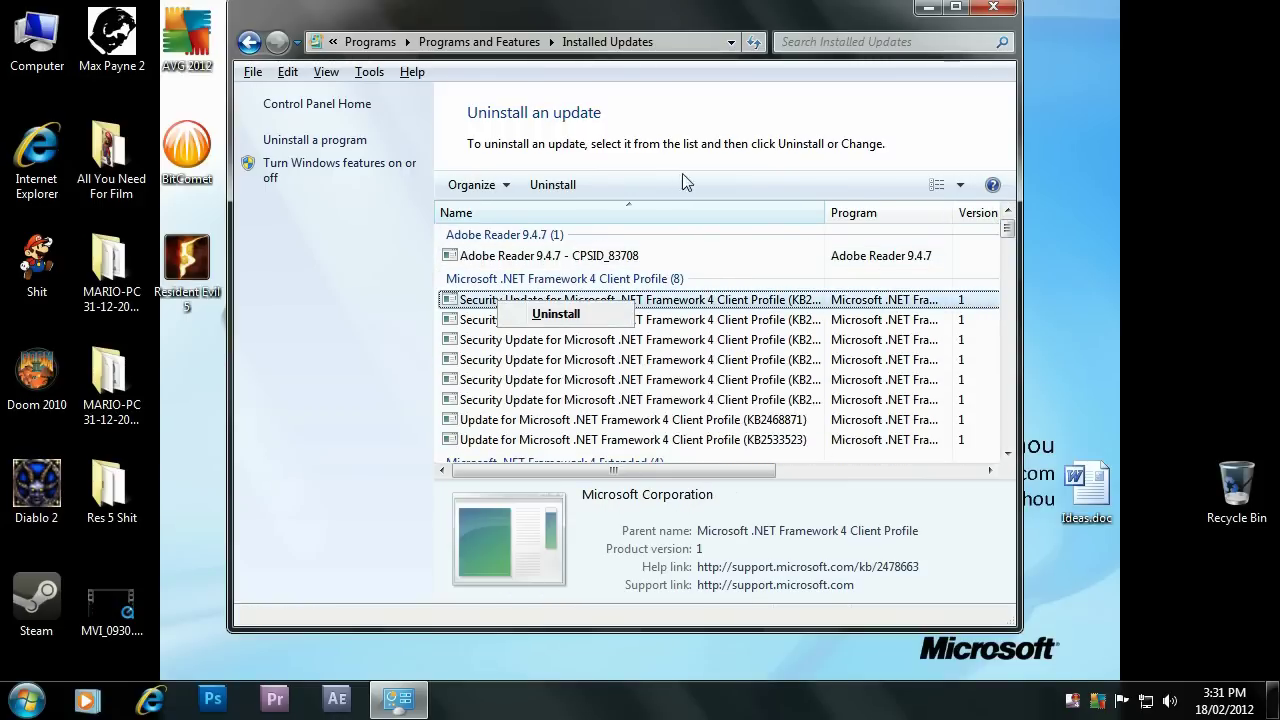
left_click(570, 333)
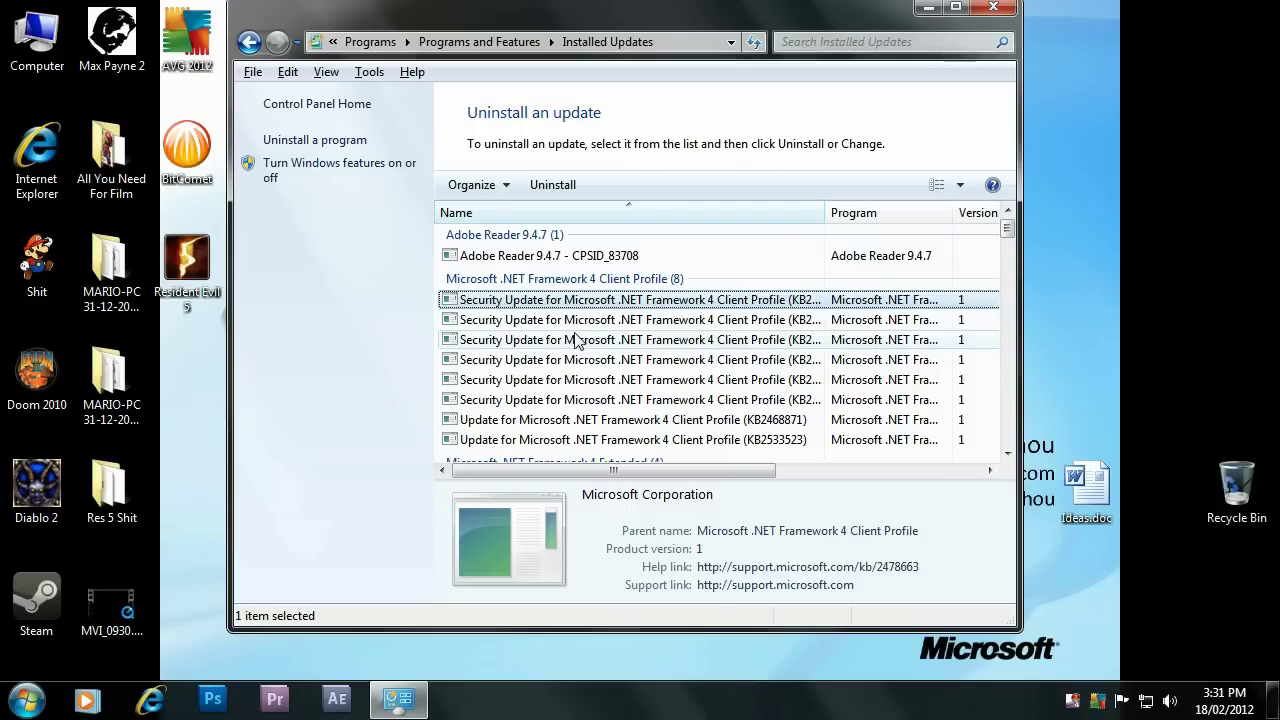
left_click(996, 10)
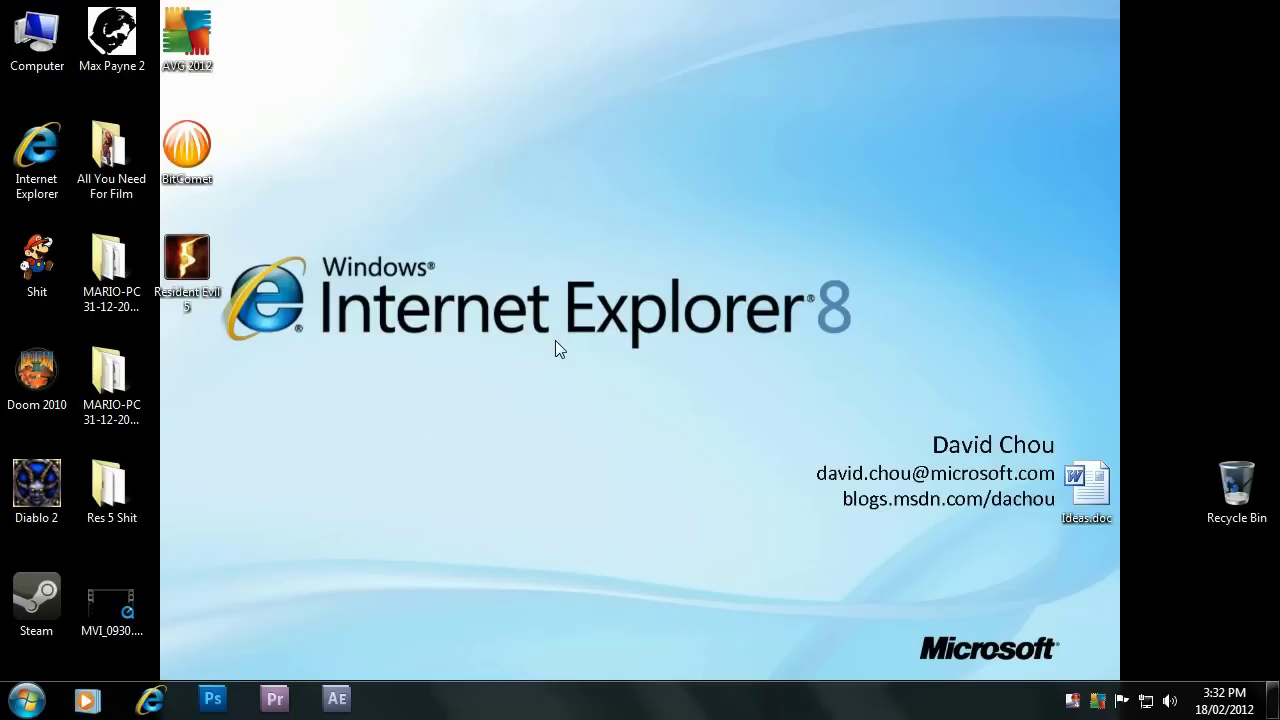
Review Internet Explorer 8 in the Windows Features list from Control Panel, leaving without changes.
left_click(27, 700)
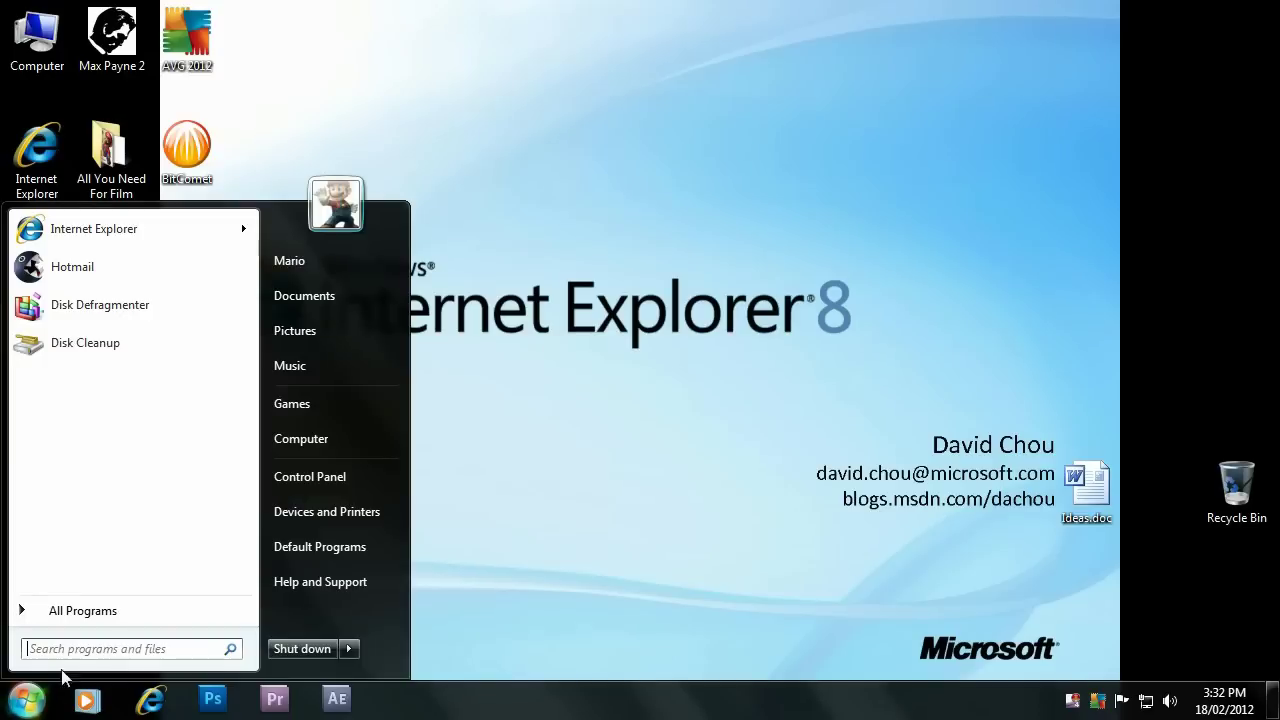
left_click(344, 475)
left_click(411, 403)
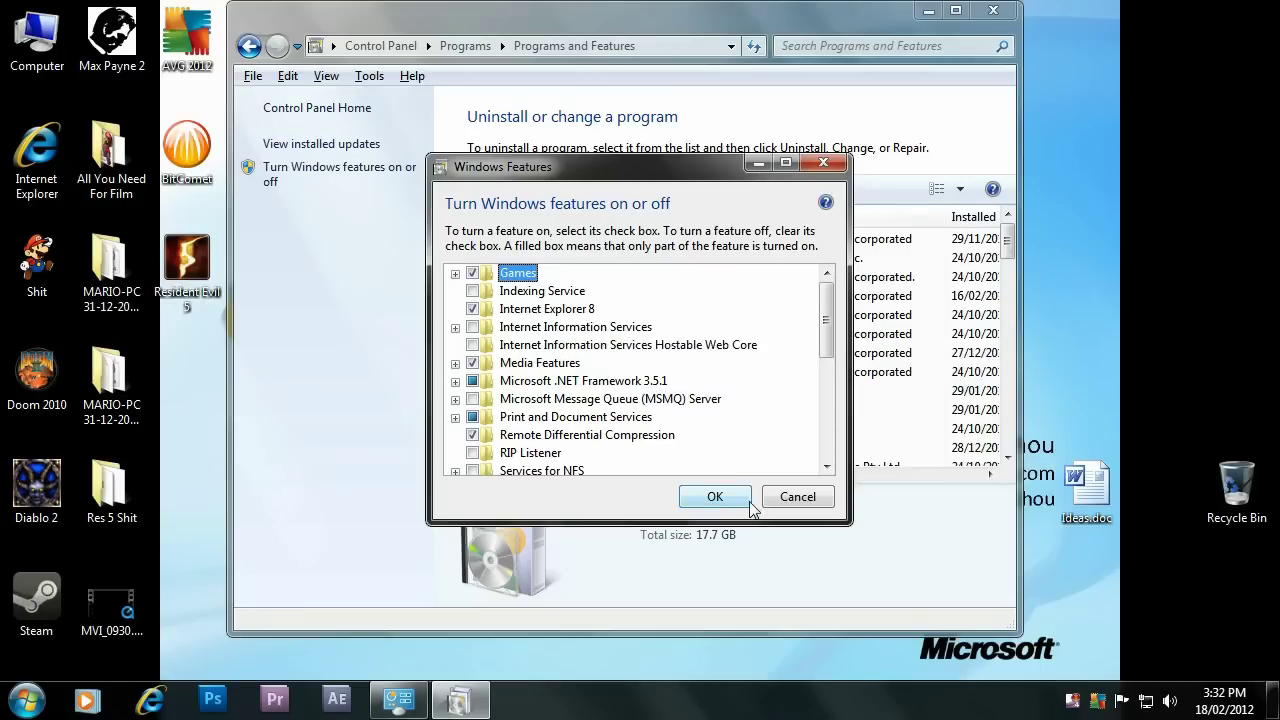
left_click(800, 497)
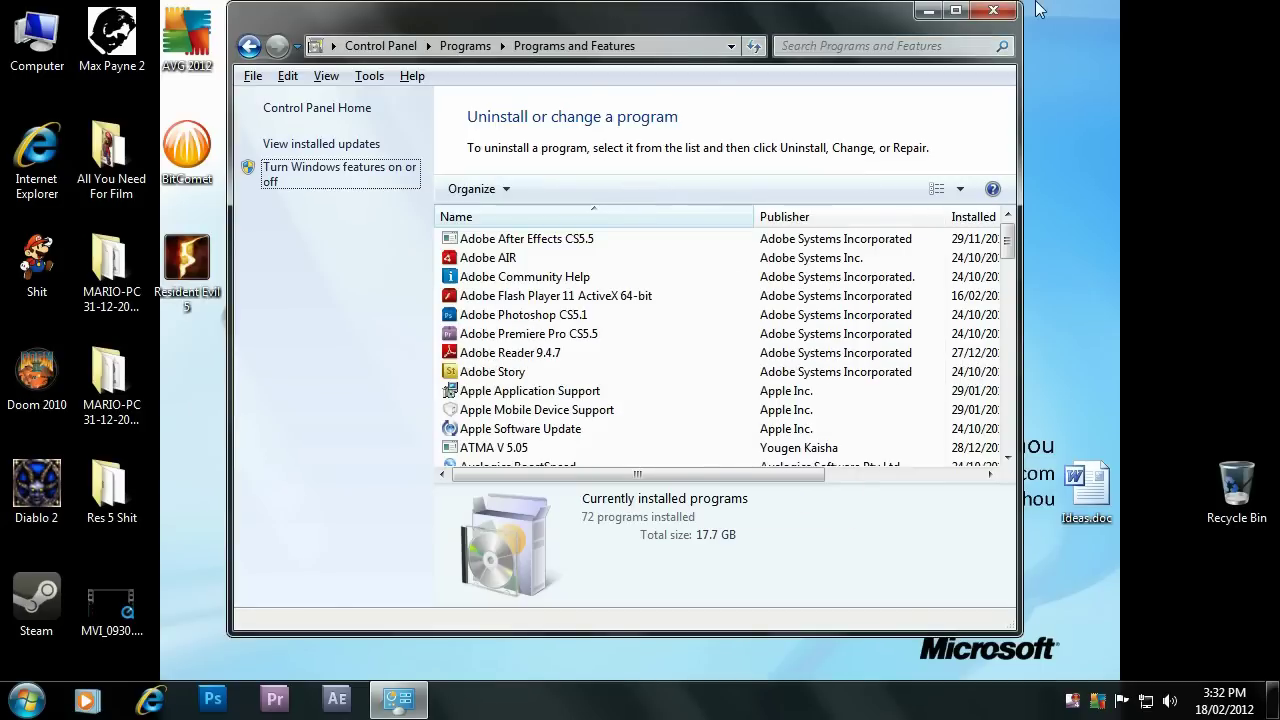
left_click(1007, 14)
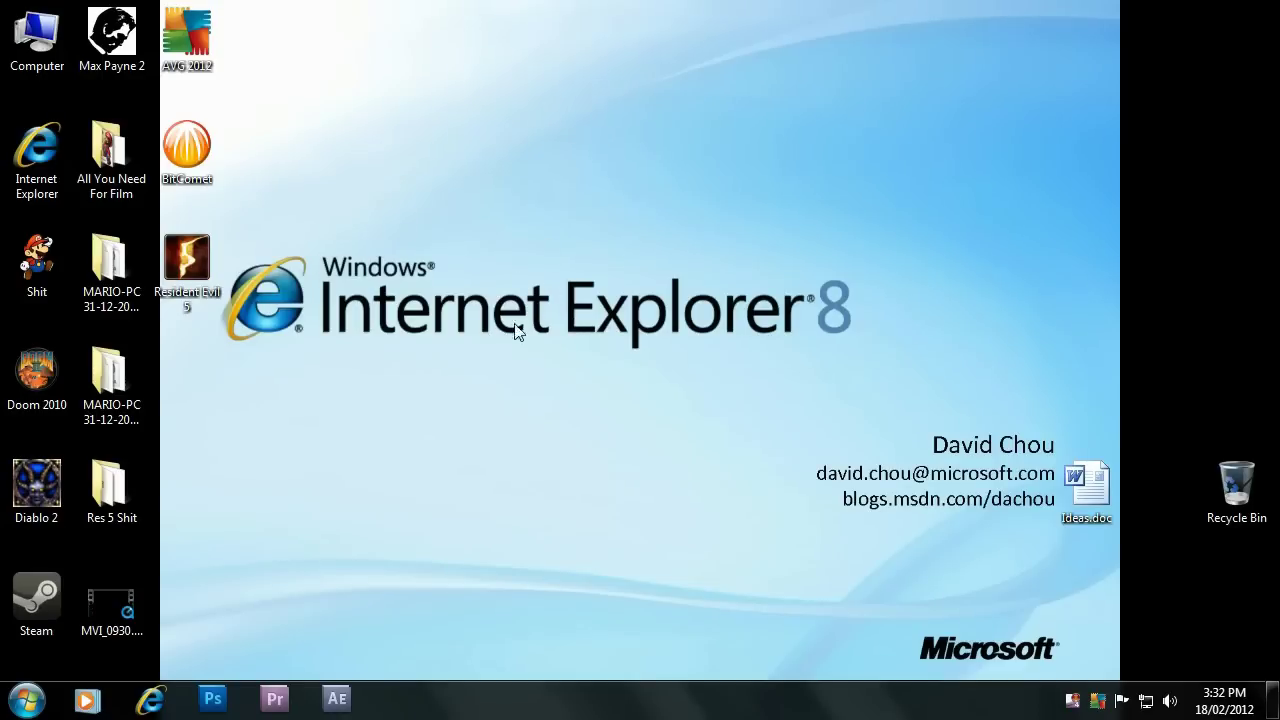
Examine the files in the Internet Explorer folder under Program Files (x86) on Local Disk (C:), and close the window.
double_click(37, 40)
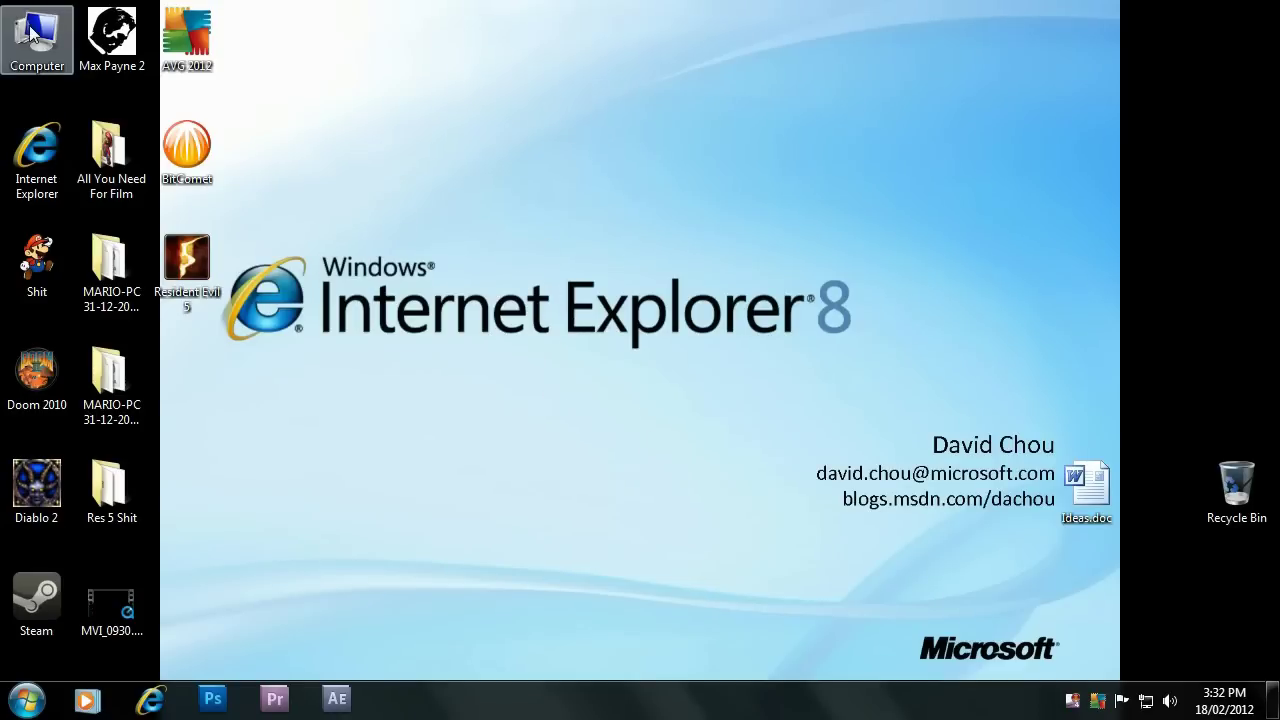
left_click(573, 223)
double_click(573, 223)
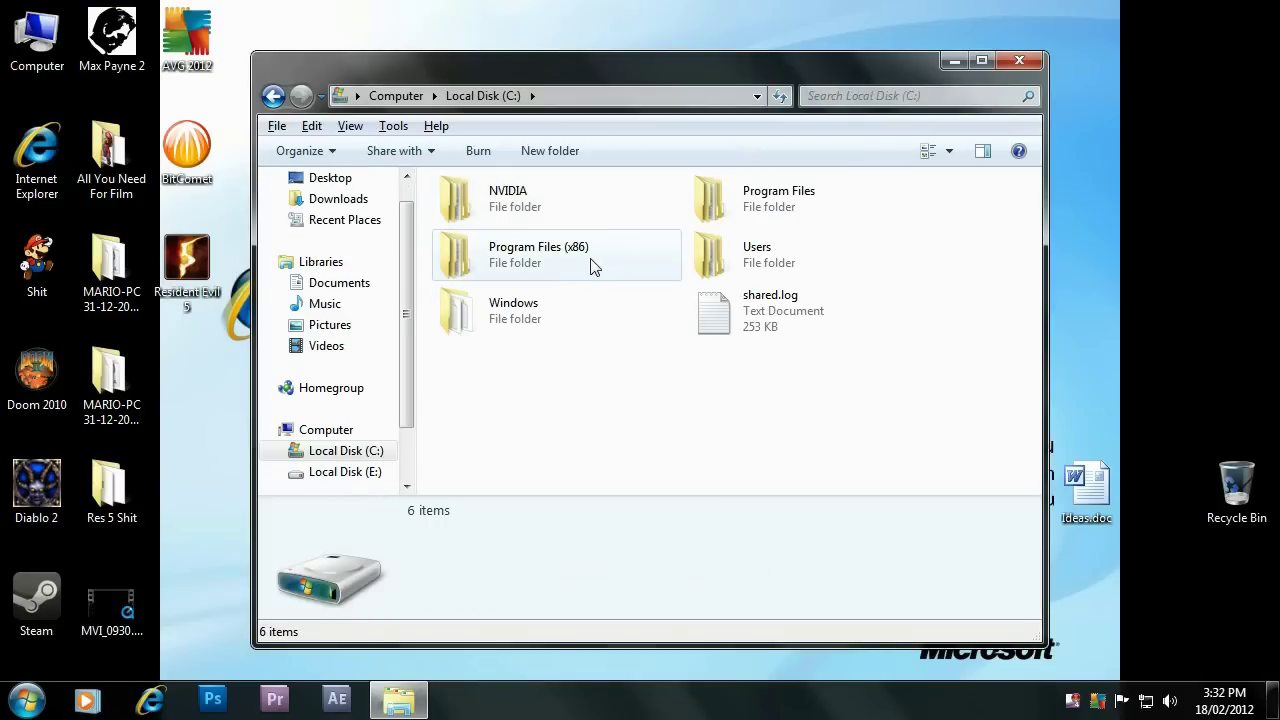
double_click(566, 265)
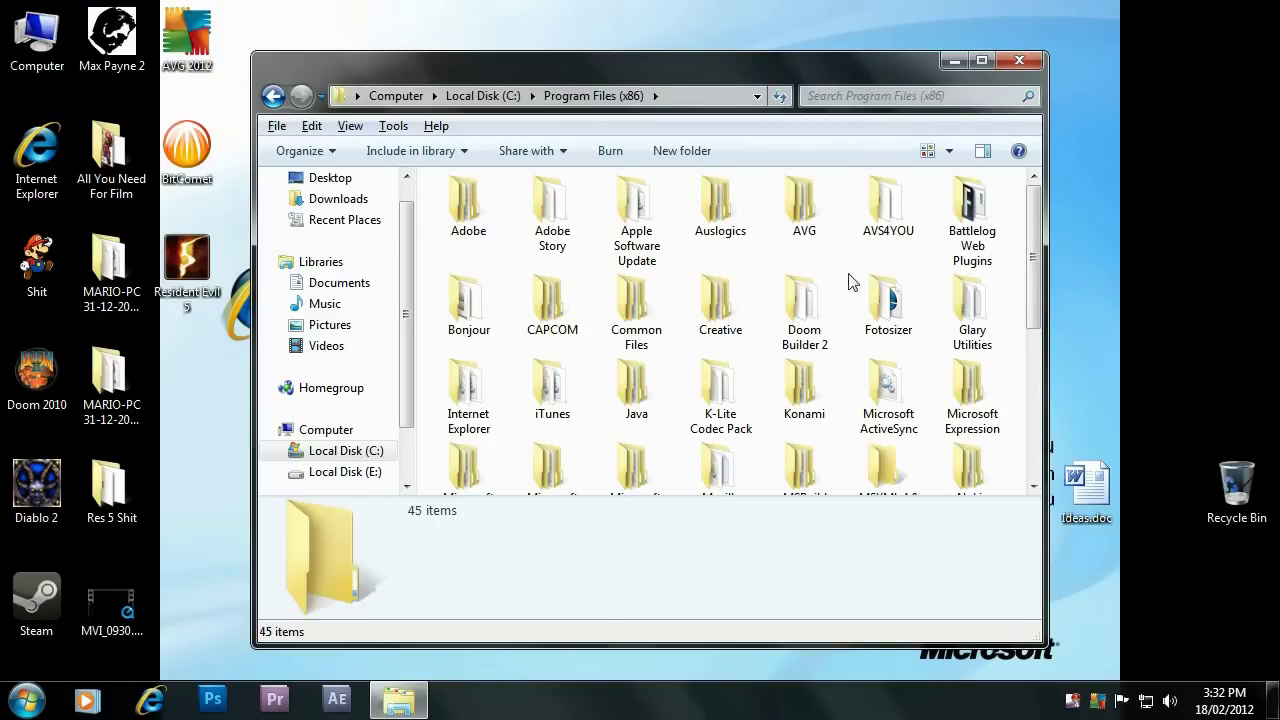
double_click(468, 390)
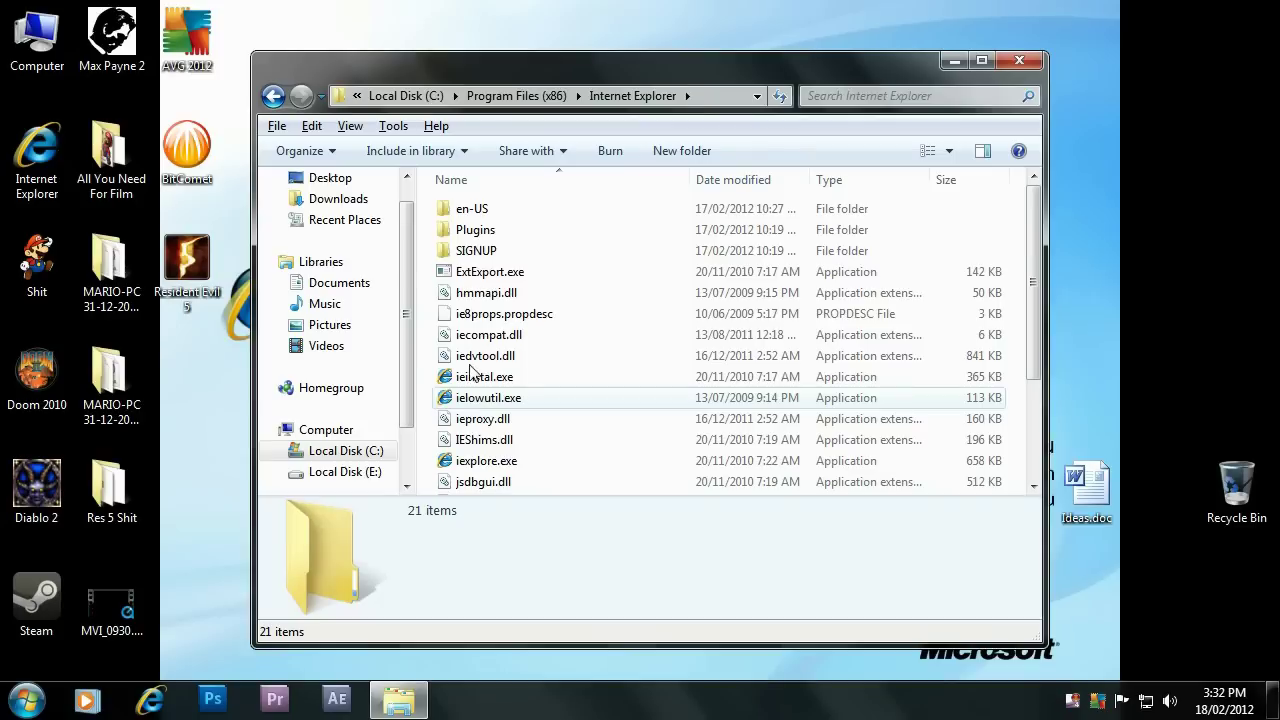
scroll(540, 420, "down", 2)
scroll(512, 432, "down", 1)
scroll(512, 432, "up", 5)
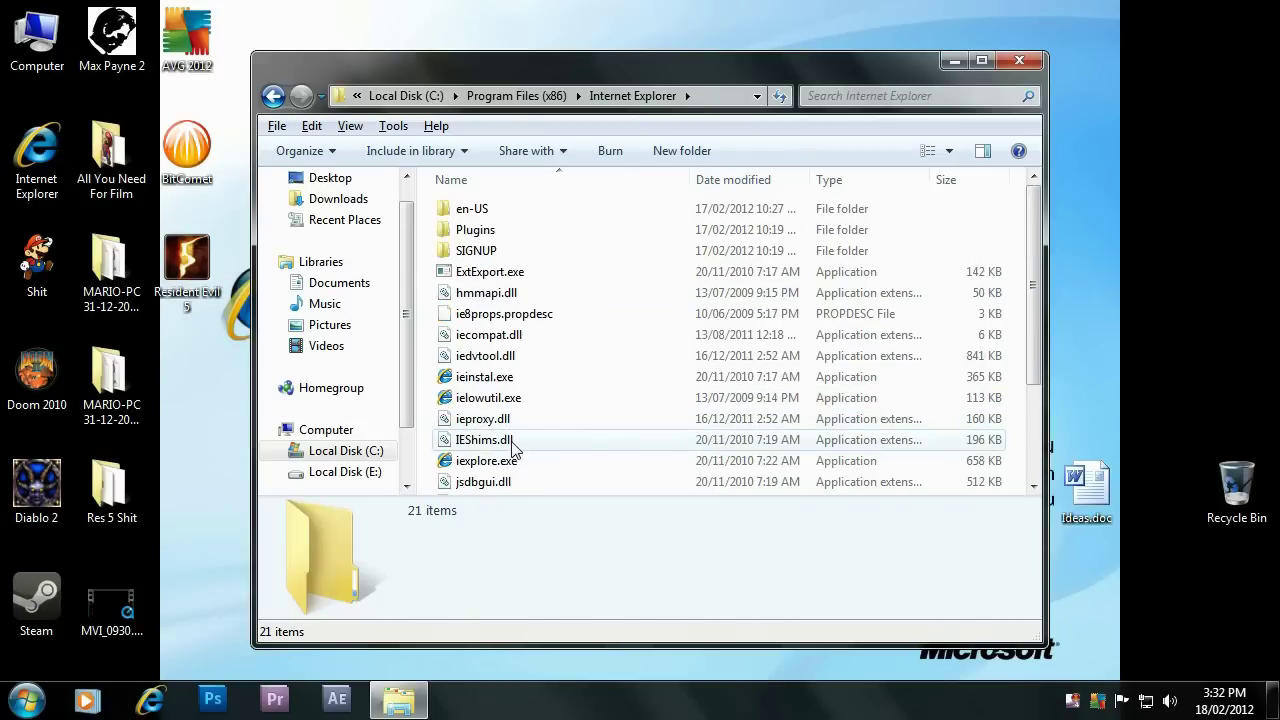
left_click(1018, 64)
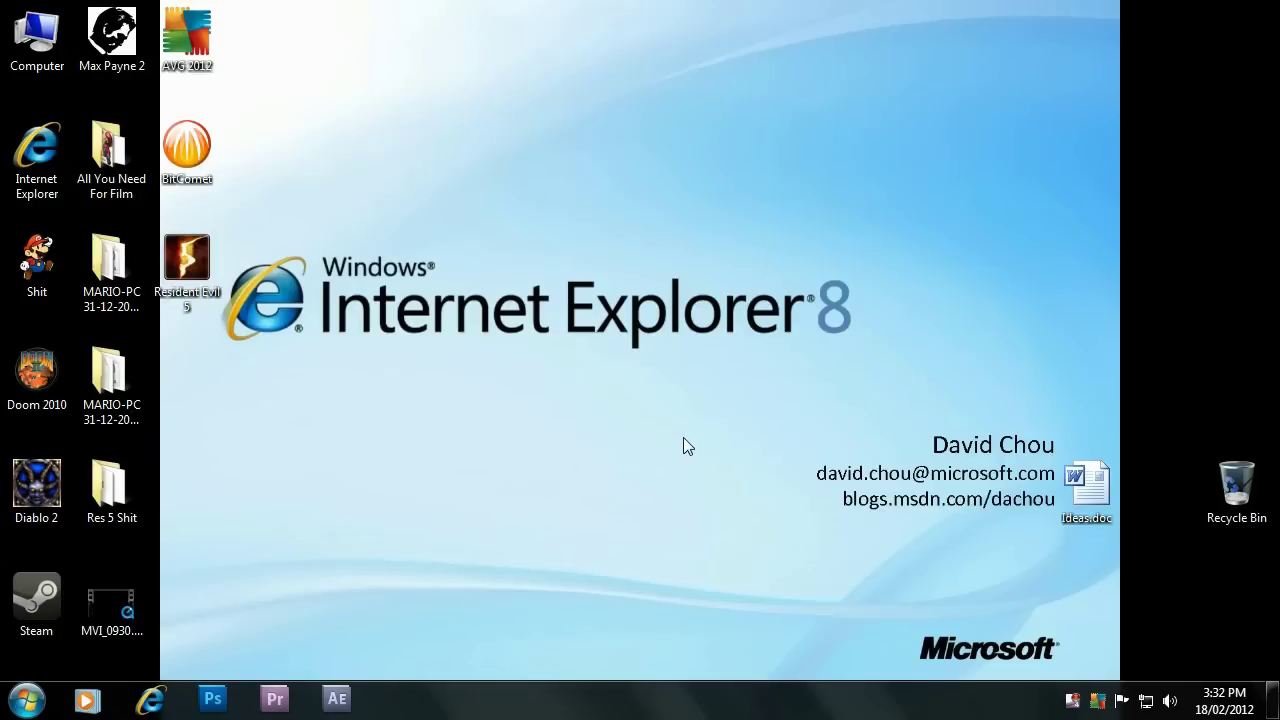